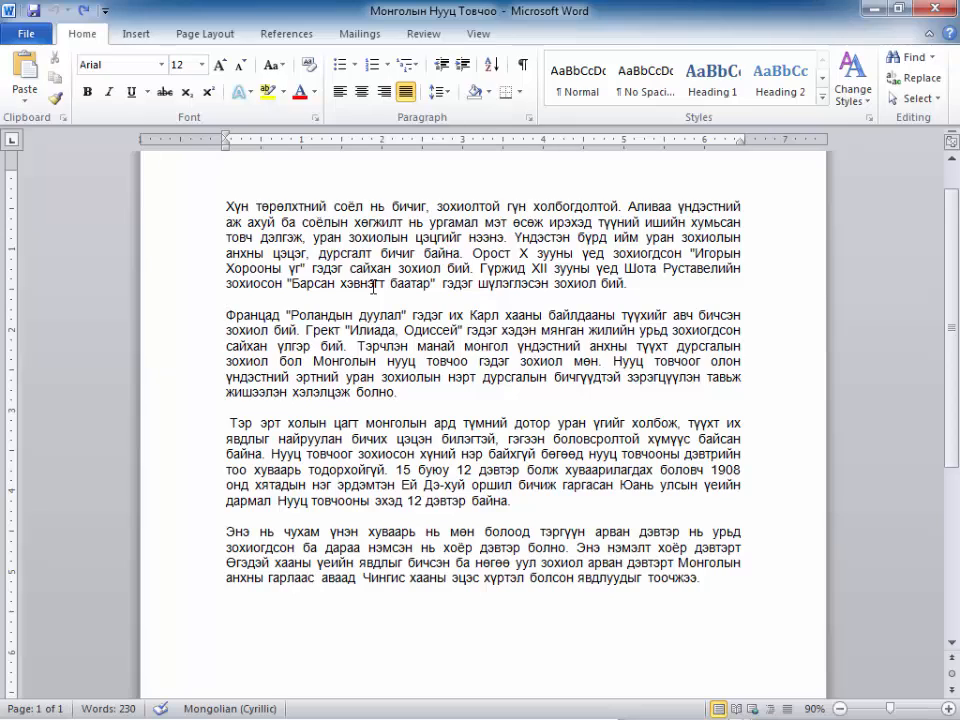
Indent the first line of the second paragraph by one tab stop, and hide and redisplay the ruler
key(Tab)
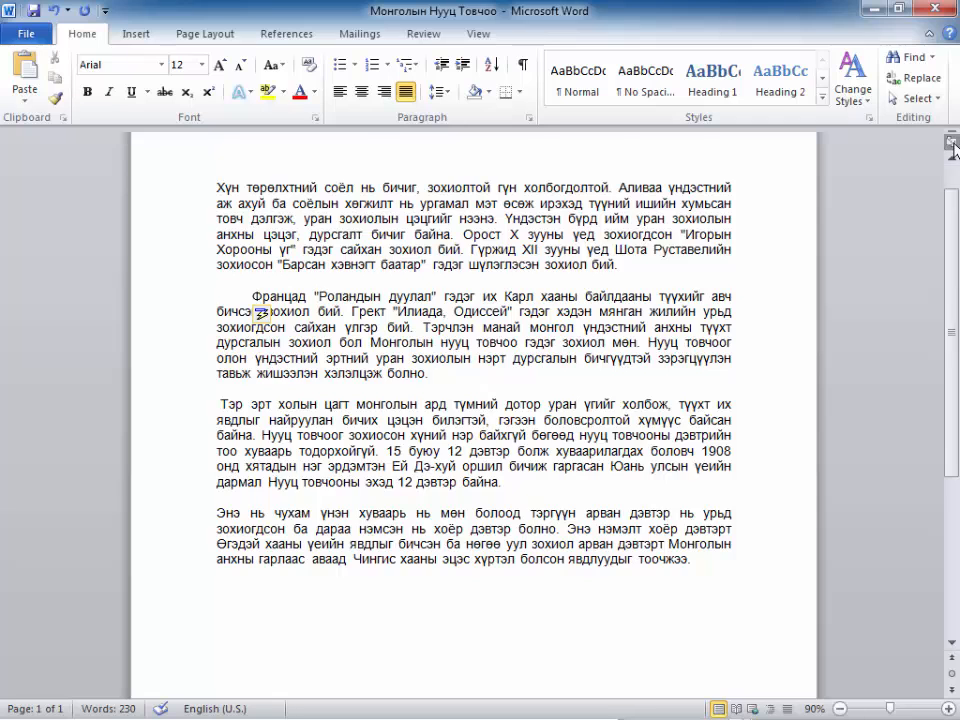
click(953, 145)
click(479, 33)
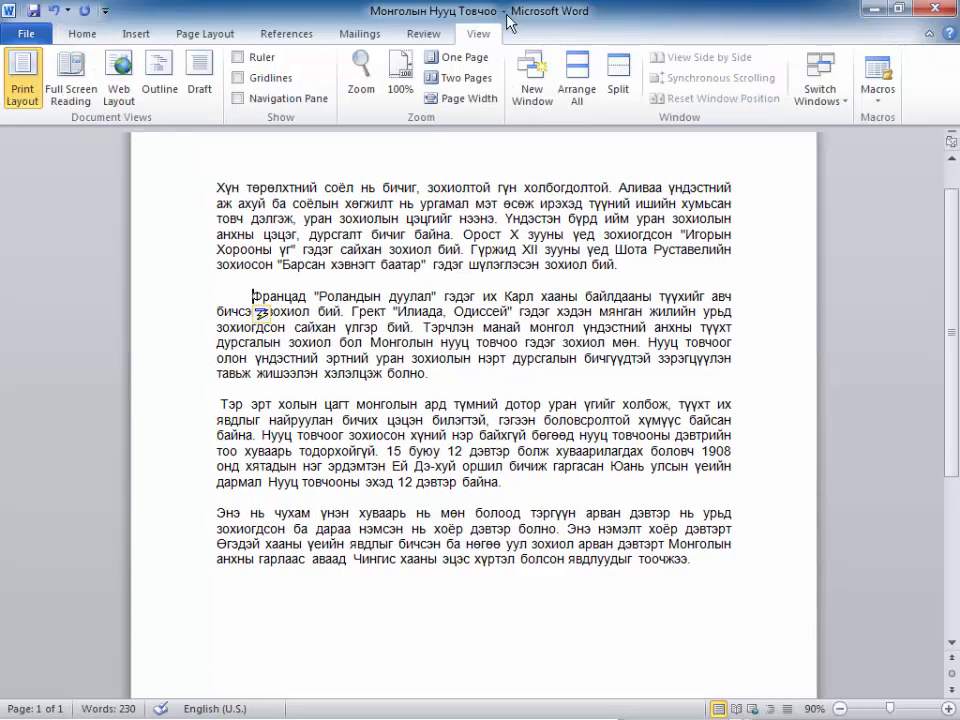
click(239, 60)
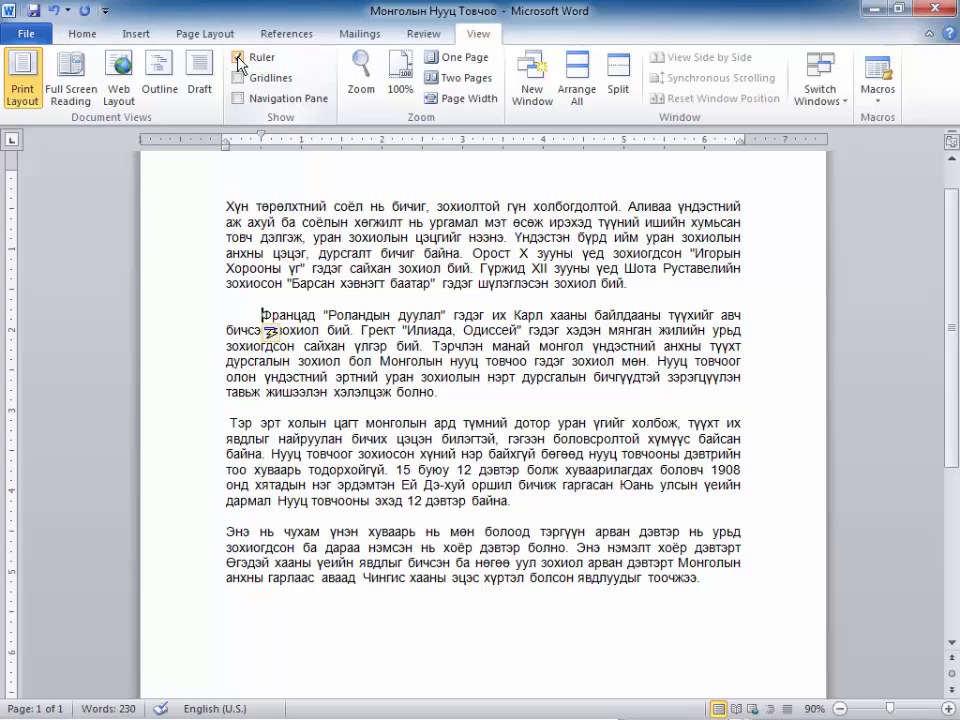
click(84, 35)
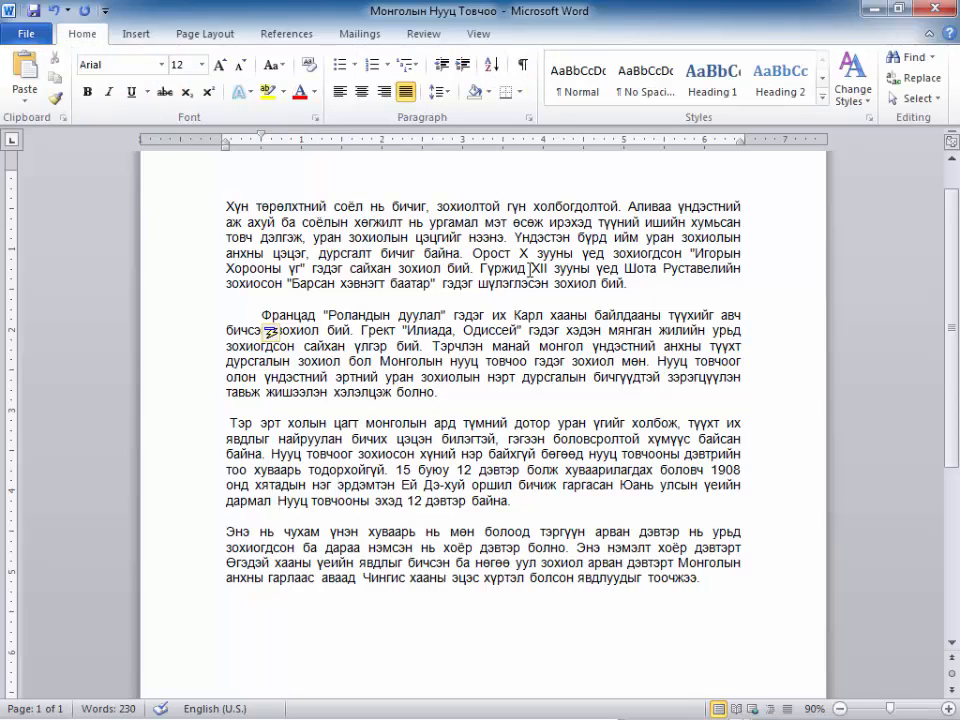
Increase the left indent of the whole first paragraph by two levels and reduce it by one level
drag(634, 284, 230, 207)
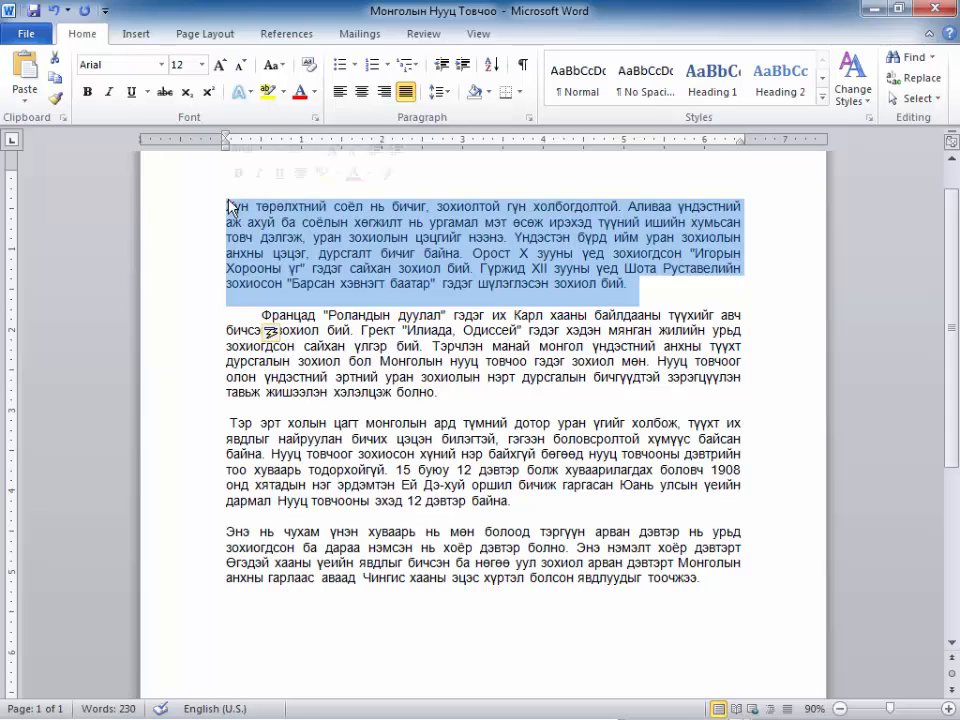
click(463, 65)
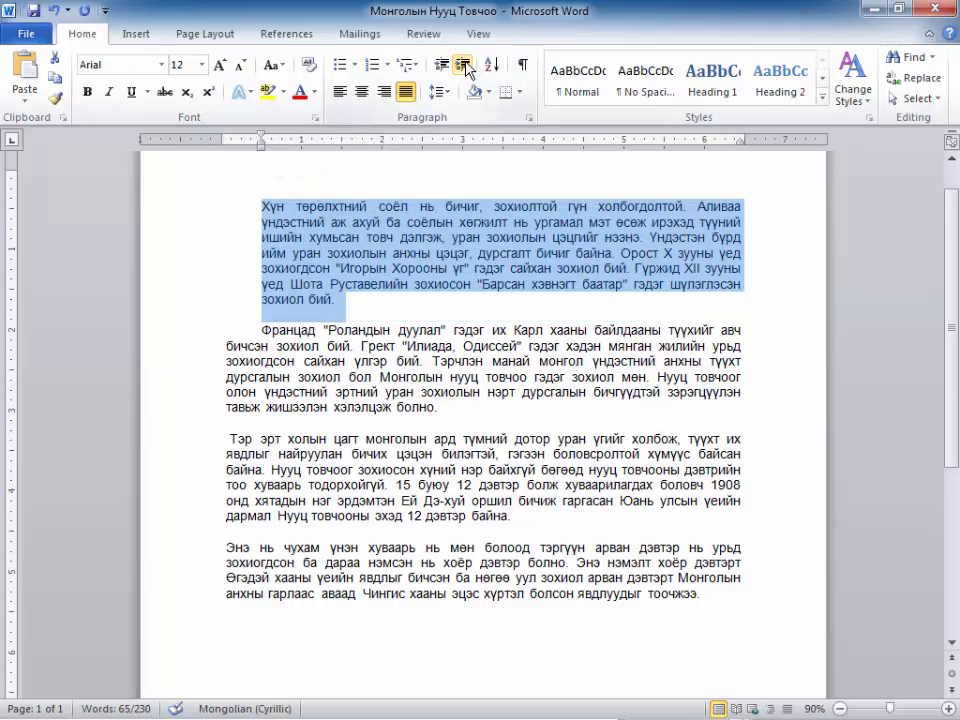
click(465, 65)
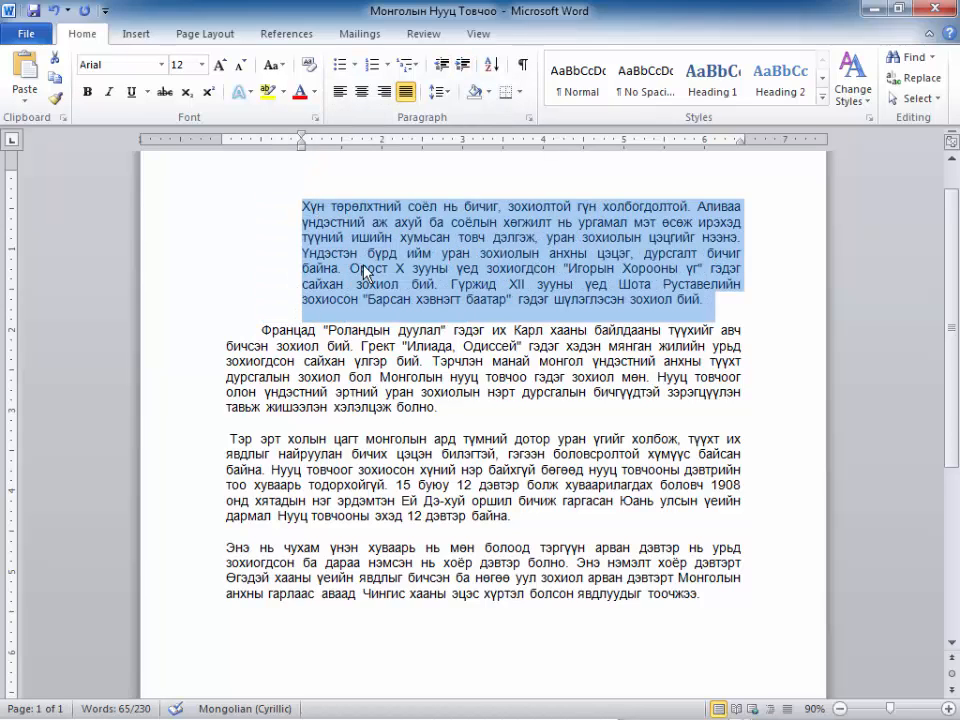
click(443, 66)
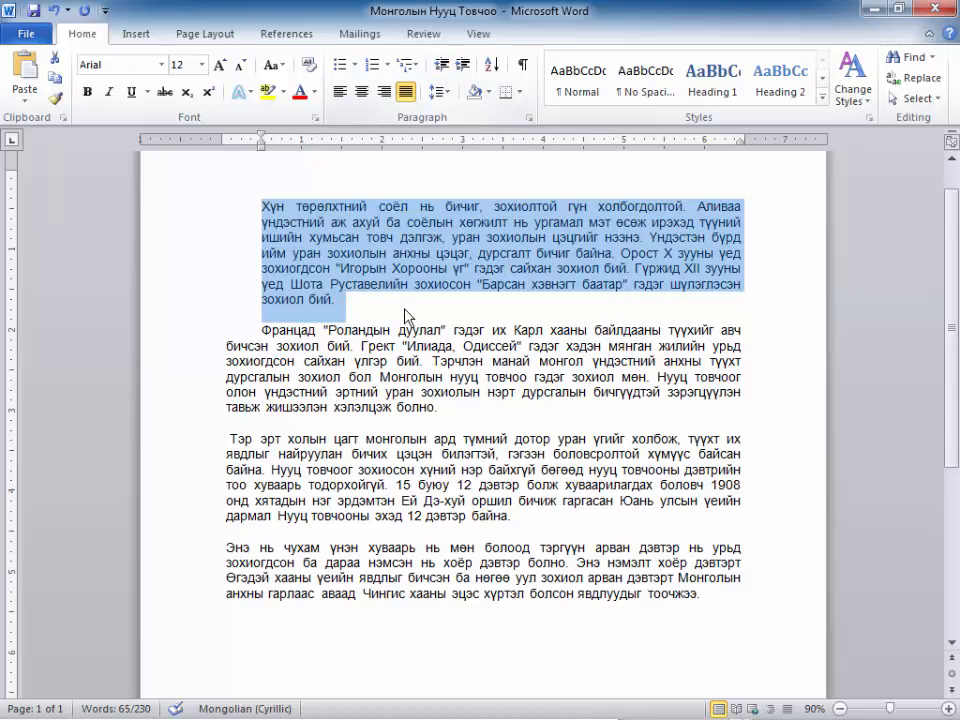
Increase the left indent of the first two paragraphs together by two levels
drag(441, 408, 261, 207)
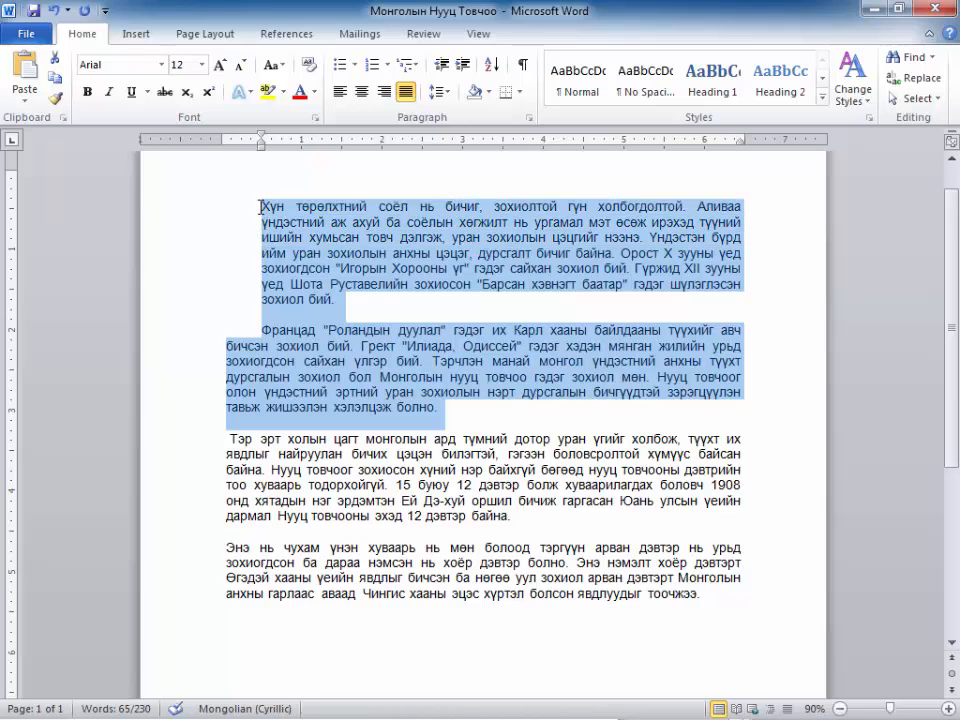
click(465, 66)
click(465, 66)
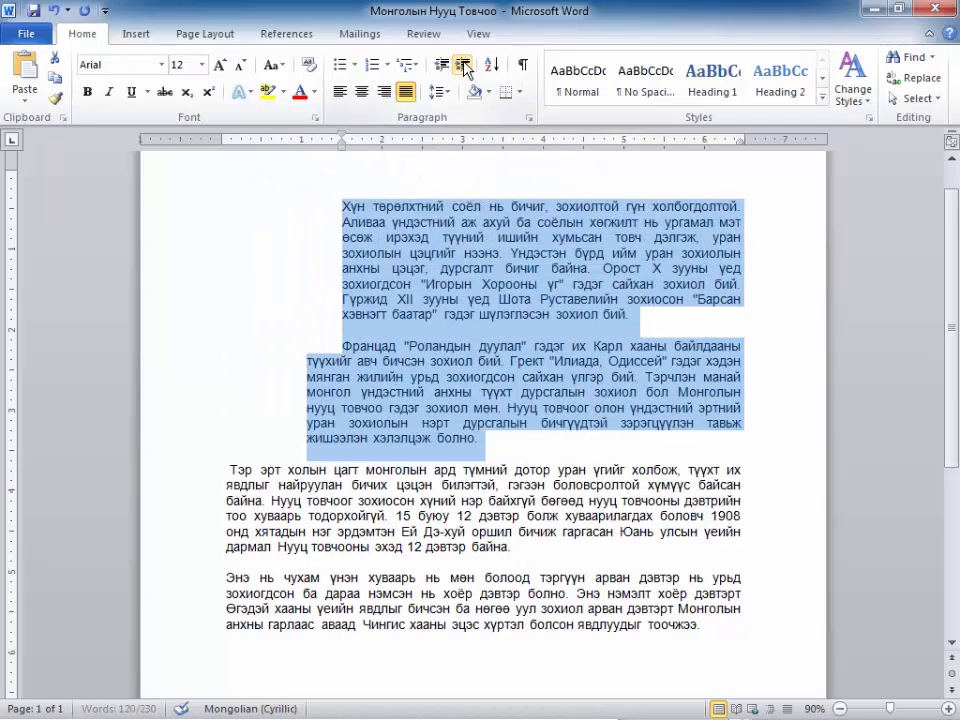
click(388, 316)
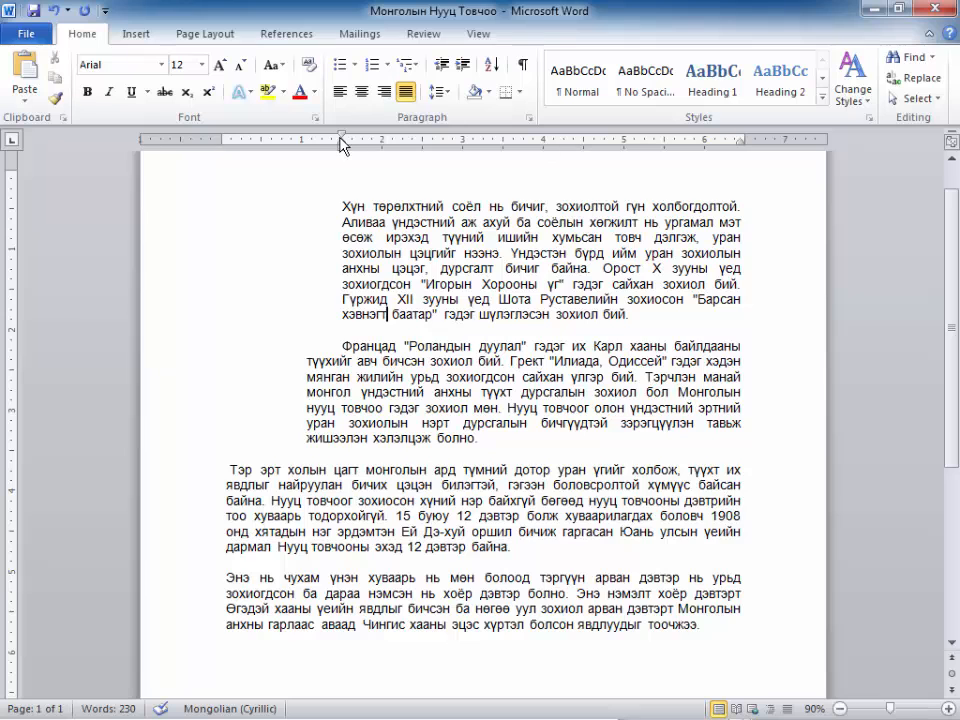
Undo the indent increases and decreases made to the first two paragraphs, keeping the second paragraph's first-line indent
key(ctrl+z)
key(ctrl+z)
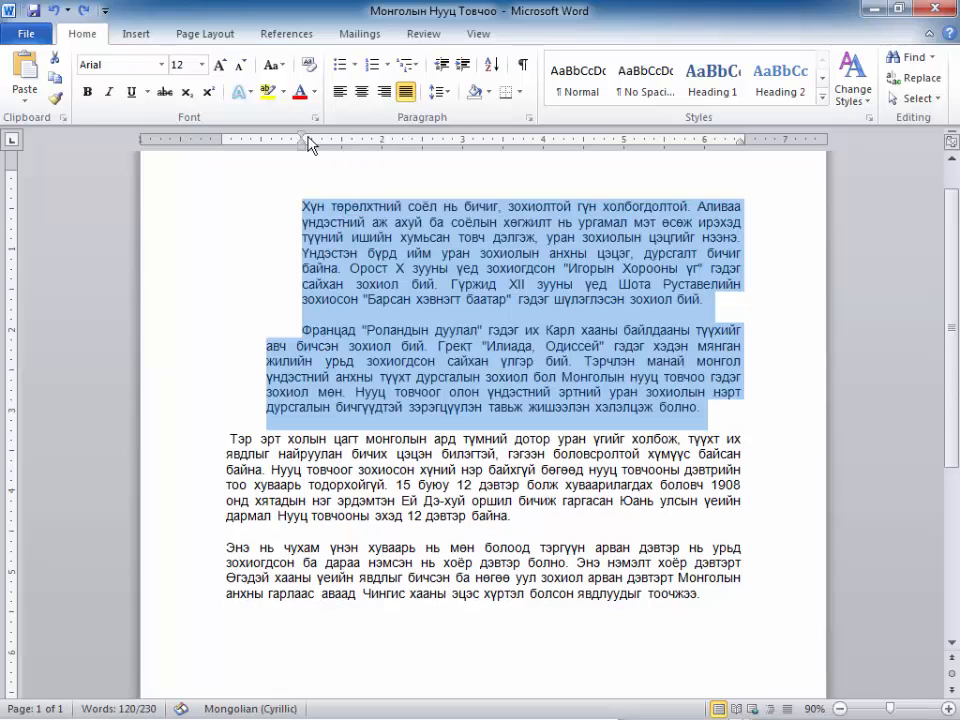
key(ctrl+z)
key(ctrl+z)
key(ctrl+z)
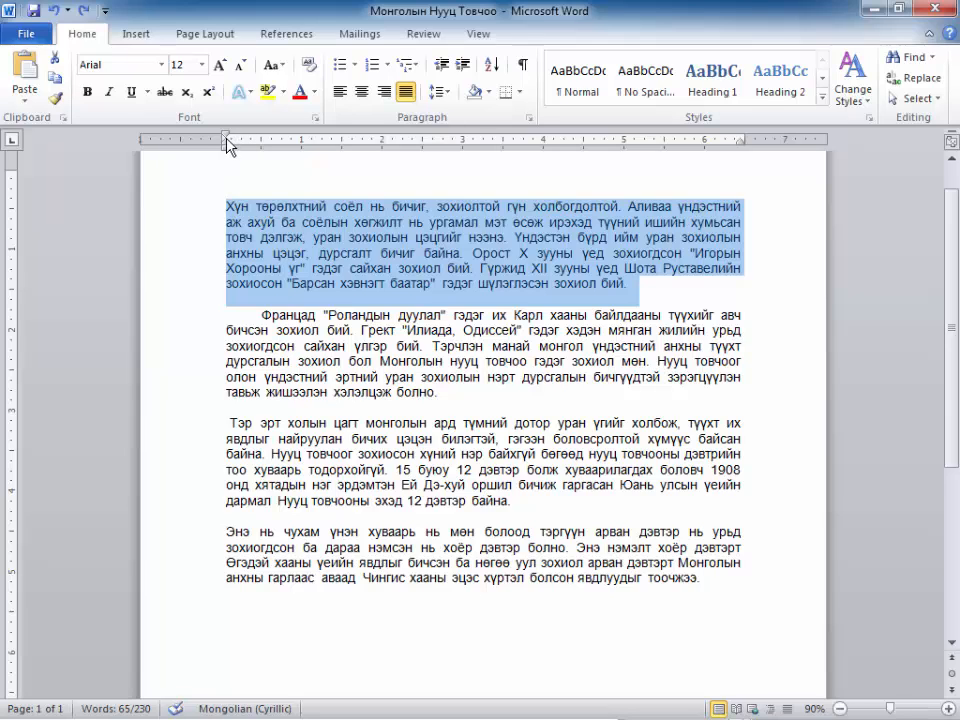
Try a left indent of about 0.3 inch on the first paragraph, raise it one level, and undo both changes
drag(226, 143, 246, 143)
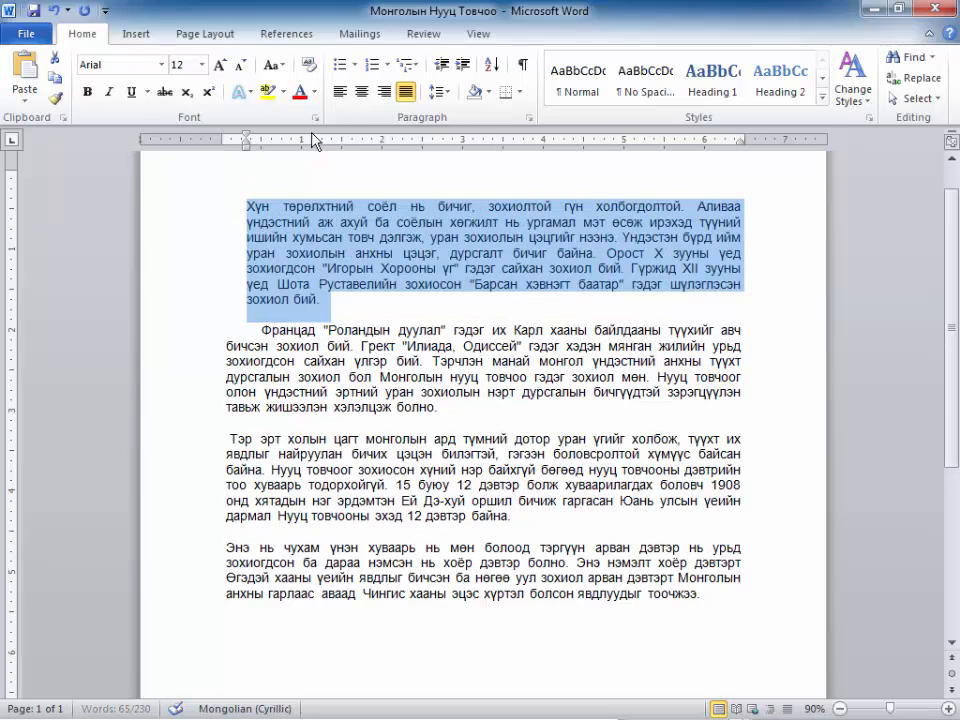
click(463, 67)
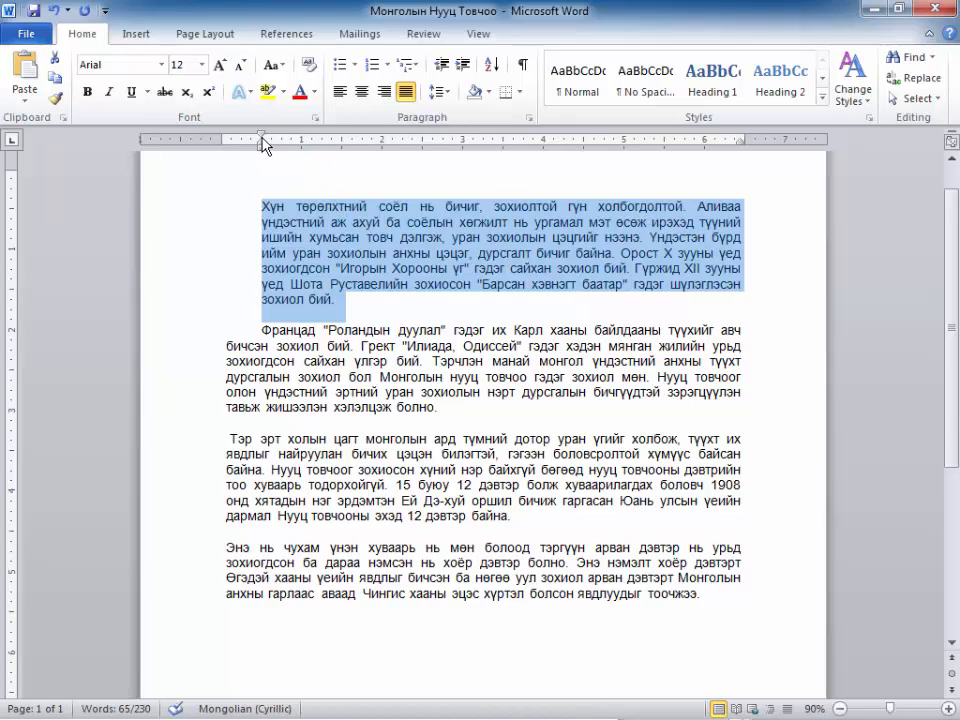
click(348, 299)
click(262, 205)
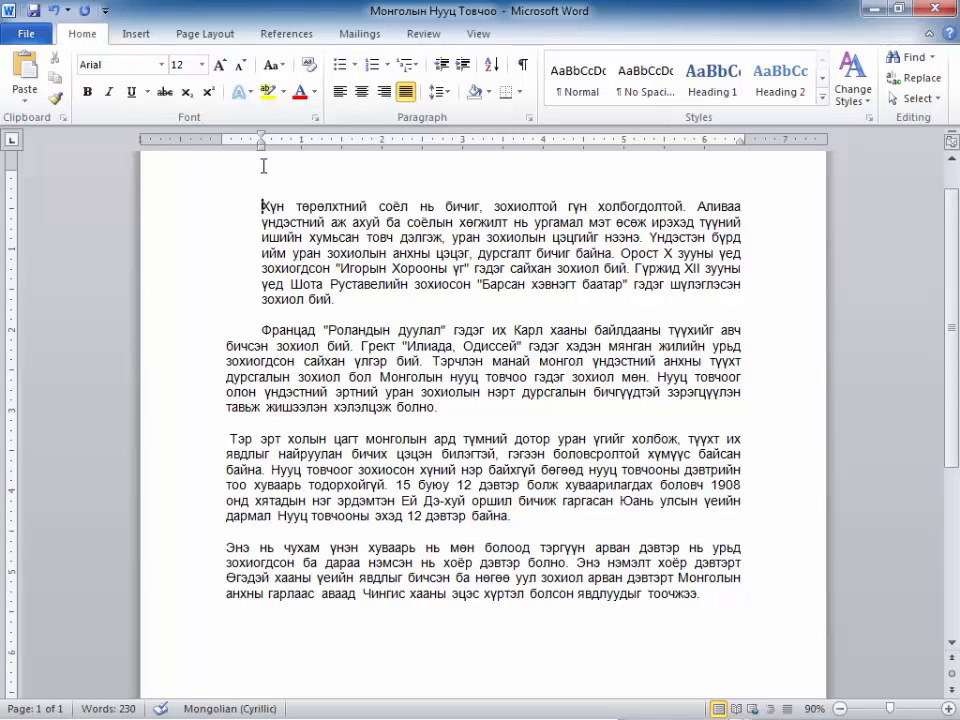
triple_click(272, 182)
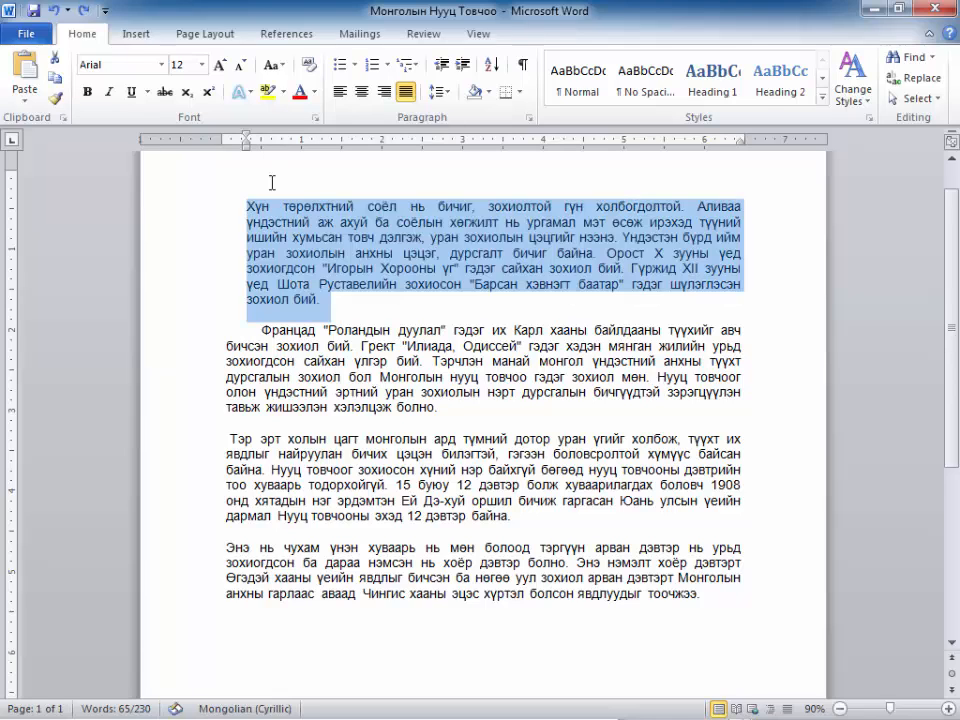
key(ctrl+shift+m)
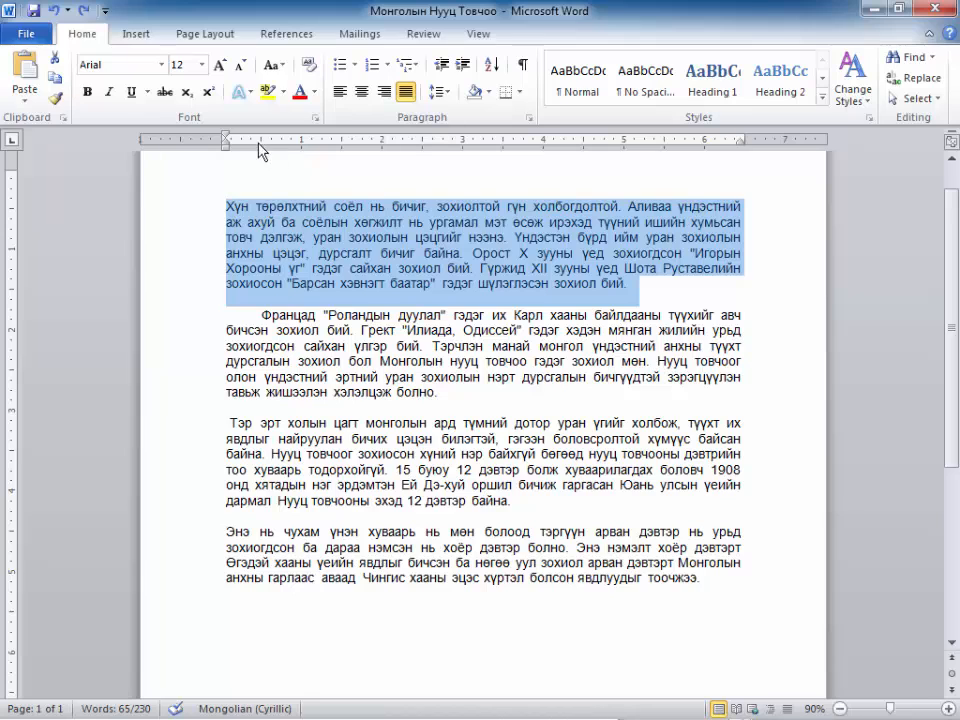
Try moving the first paragraph's left indent to about 2.5 inches on the ruler and undo the move
drag(228, 146, 422, 148)
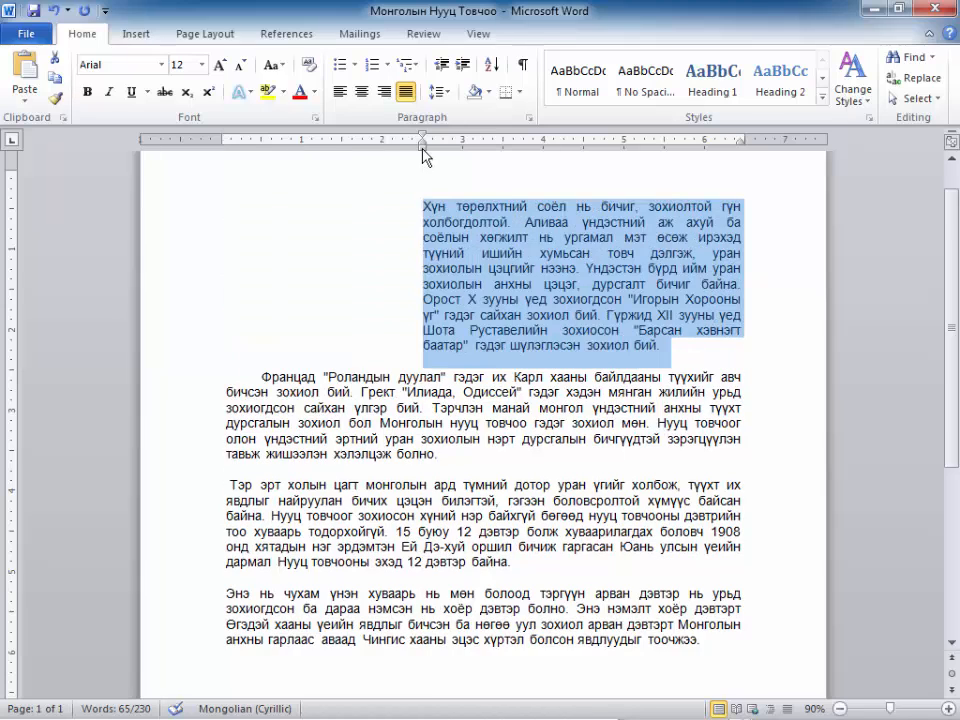
key(ctrl+z)
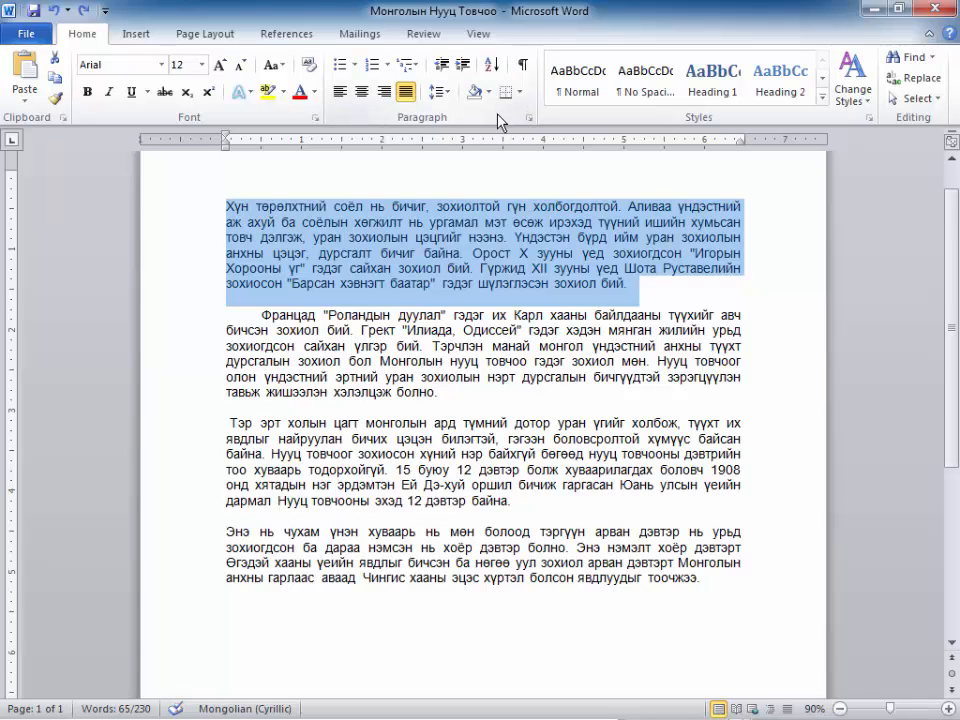
click(528, 118)
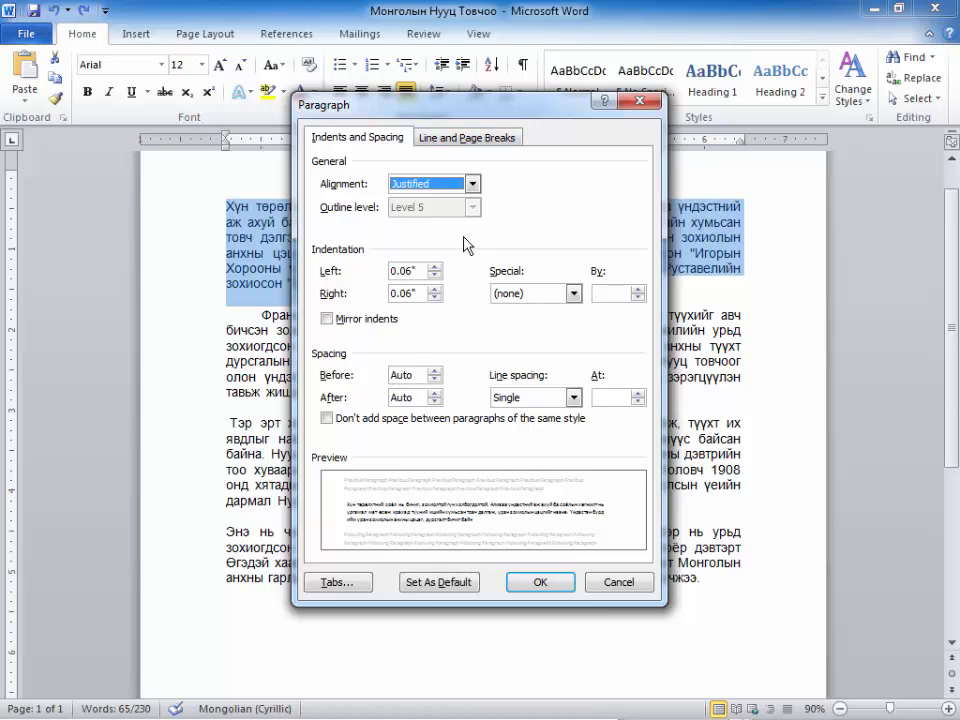
click(338, 582)
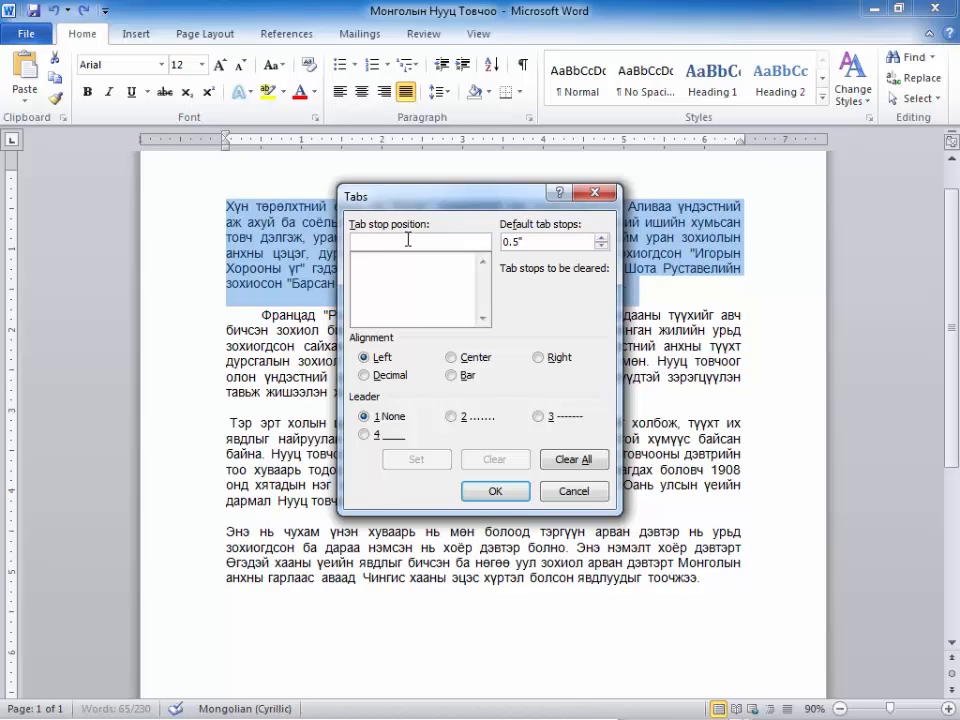
text(01)
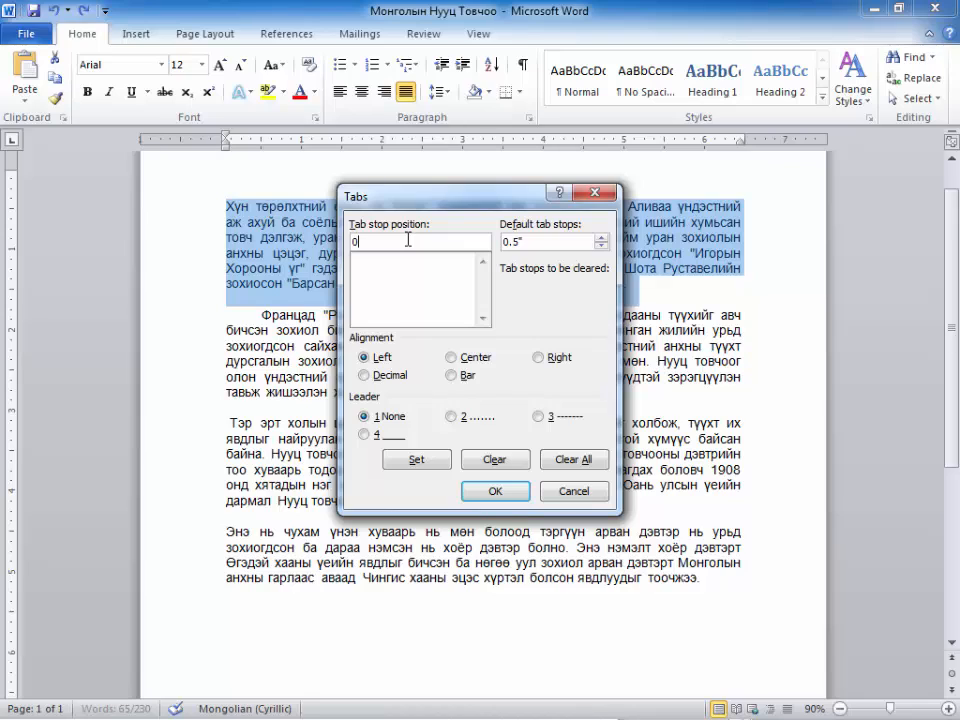
key(BackSpace)
text(1.5)
click(574, 491)
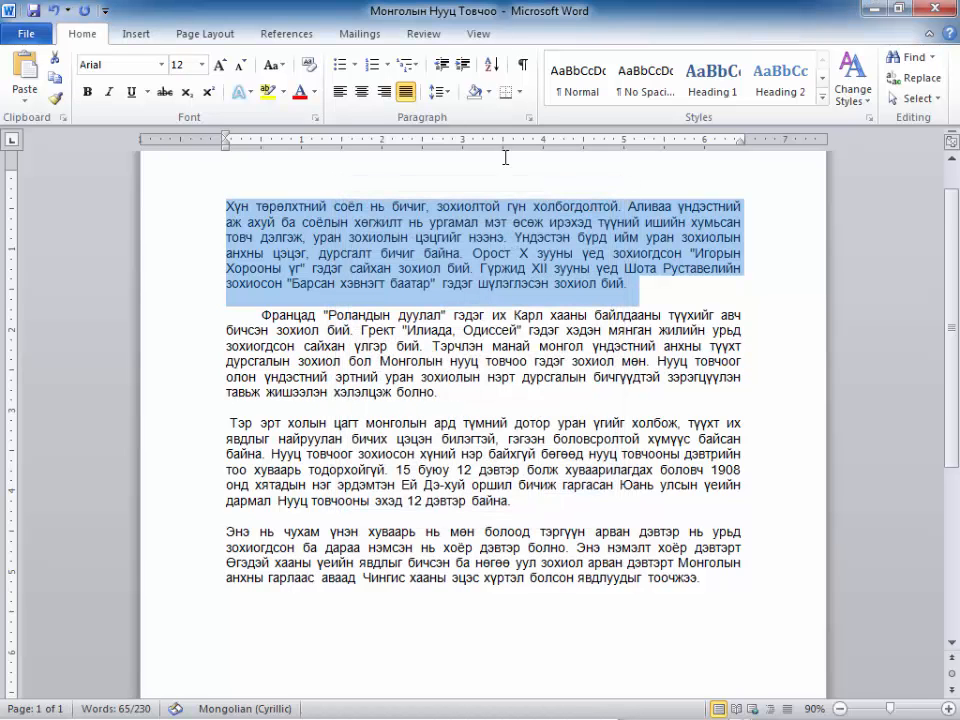
Increase the first paragraph's left indent by one level and decrease it again by one level
click(463, 66)
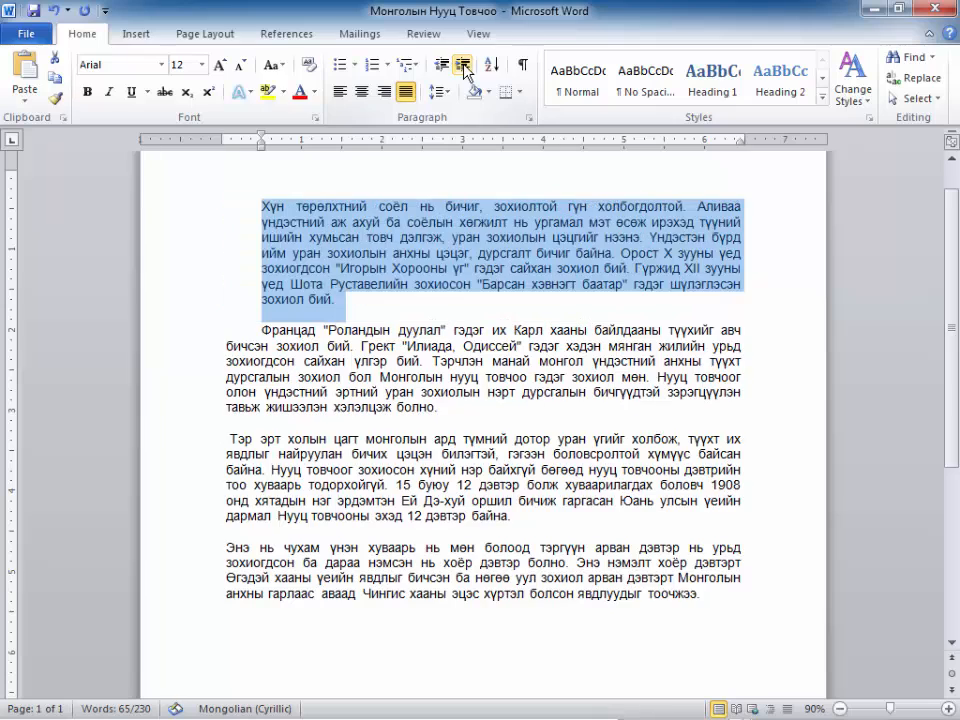
click(443, 66)
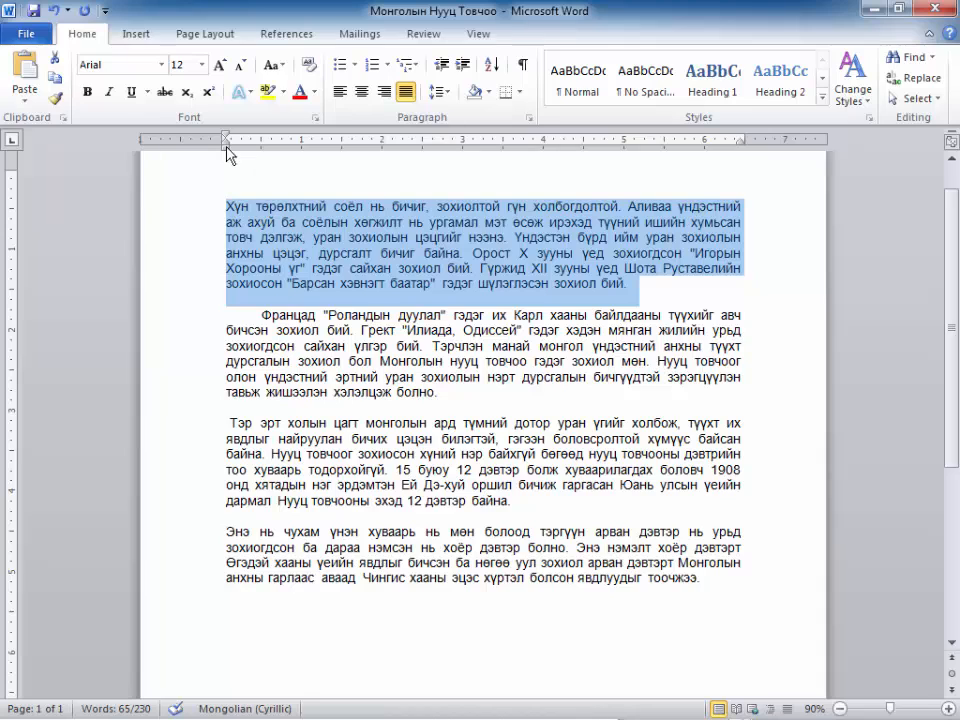
Set the first paragraph's left indent to about 0.5 inch and its right indent to about the 6-inch ruler mark
drag(230, 155, 265, 157)
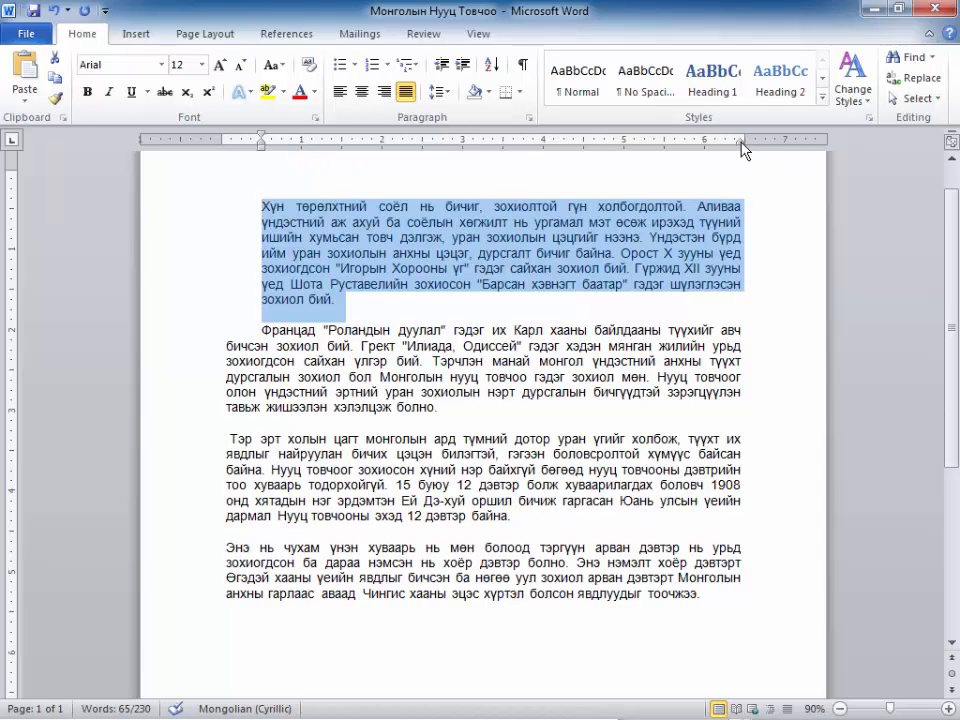
mouse_move(739, 148)
mouse_down()
mouse_move(670, 148)
mouse_move(707, 148)
mouse_up()
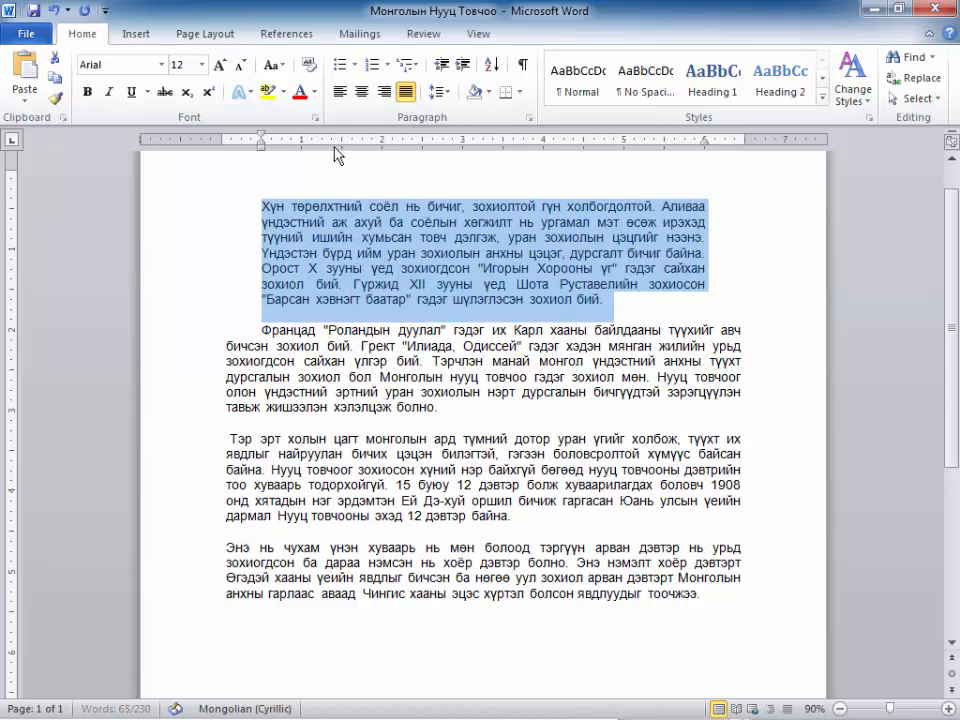
Move the first paragraph's right indent to about the 5.5-inch mark, its first line to about 0.4 inch and its hanging indent to about 0.8 inch
mouse_move(262, 148)
mouse_down()
mouse_move(278, 152)
mouse_move(266, 150)
mouse_up()
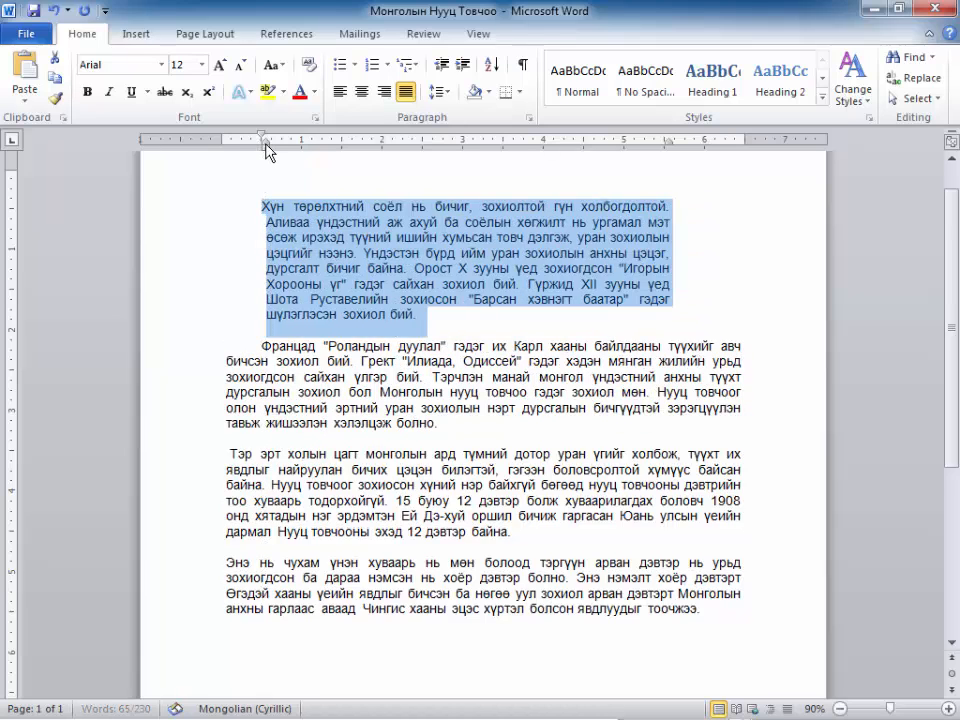
key(ctrl+y)
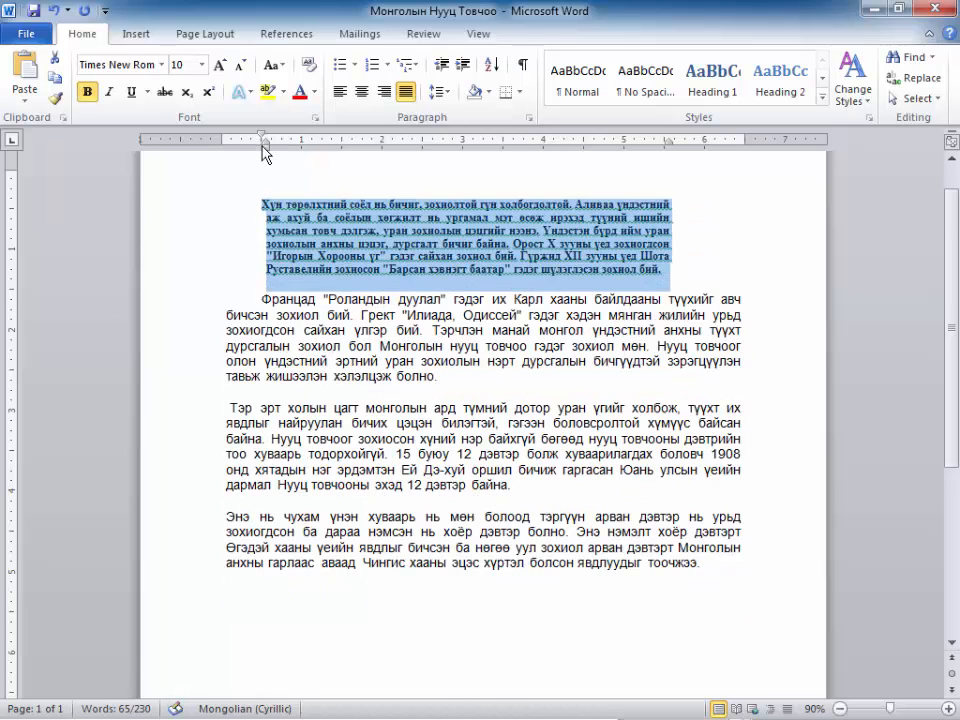
key(ctrl+z)
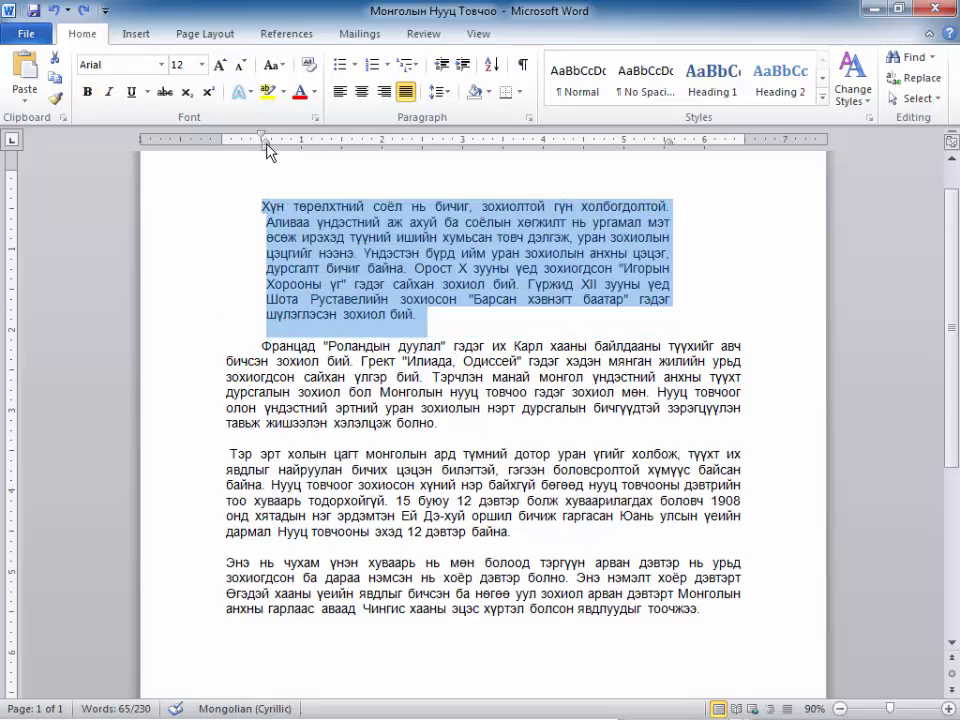
drag(265, 151, 287, 146)
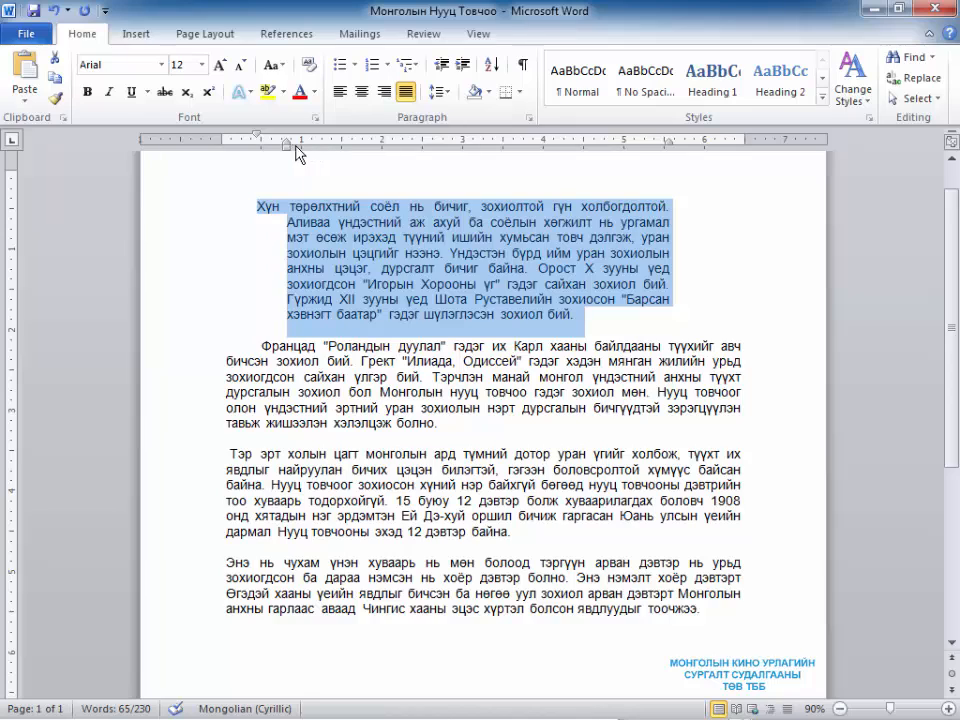
Move the left indent of the blank line above the first paragraph to about 0.9 inch
click(294, 156)
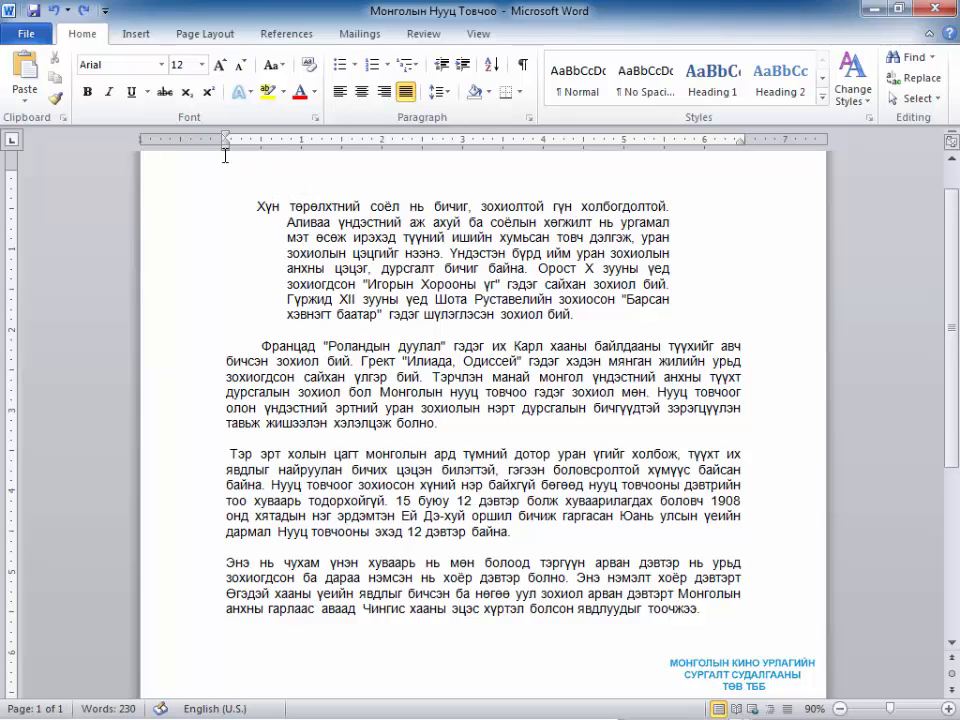
drag(227, 152, 298, 144)
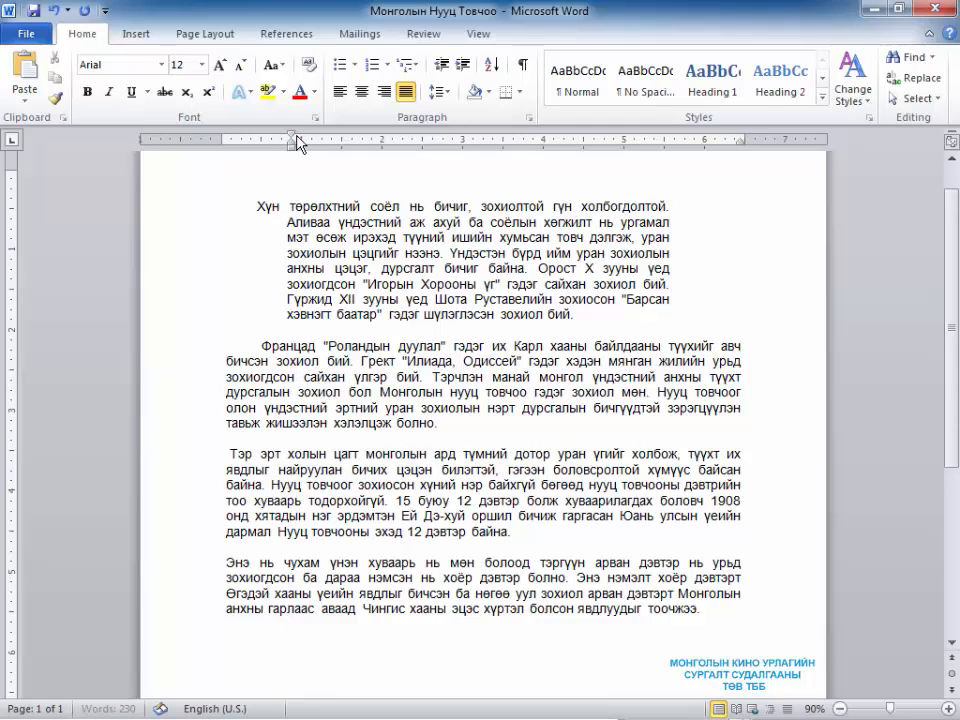
Indent the first line of the first paragraph to align with its remaining lines at about 0.8 inch
click(259, 209)
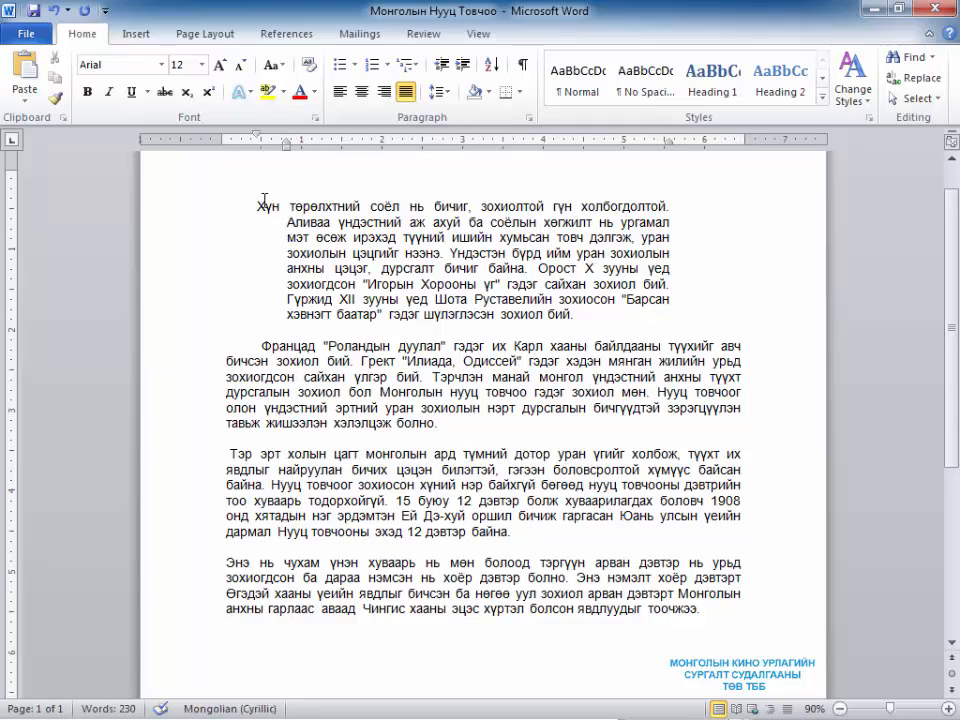
key(Tab)
key(Tab)
click(366, 190)
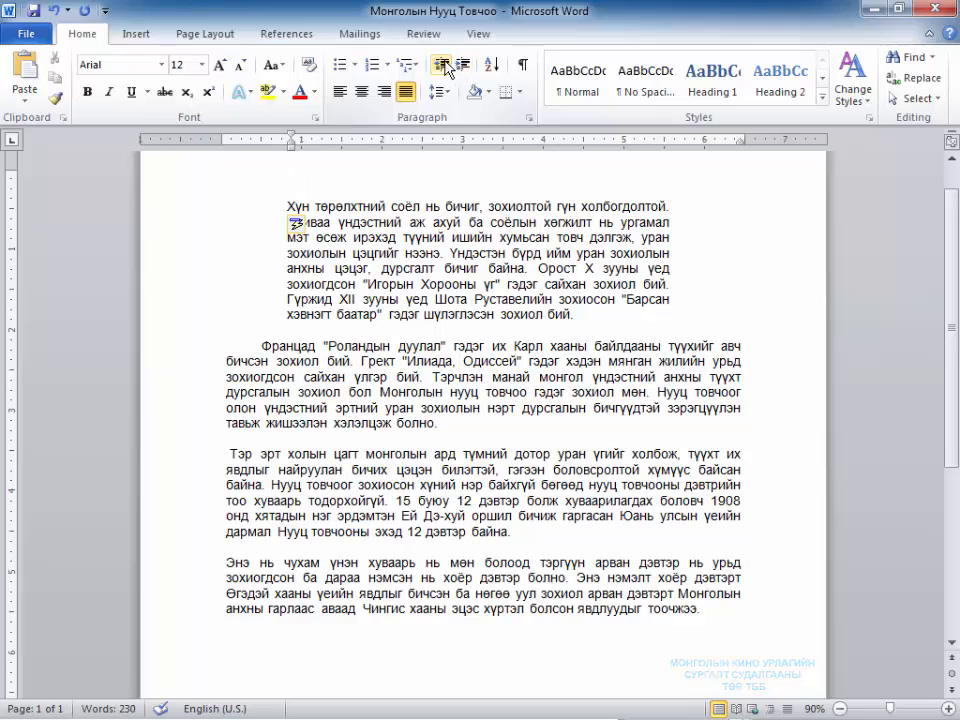
Indent the first lines of the third and fourth paragraphs by one tab stop each
click(233, 454)
key(Tab)
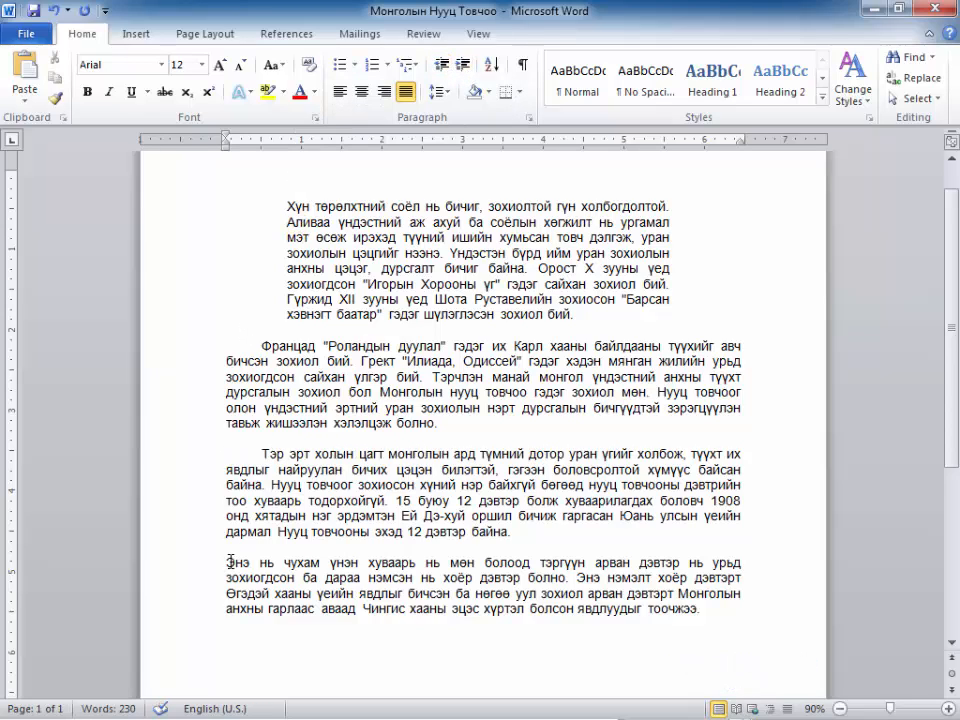
click(230, 562)
key(Tab)
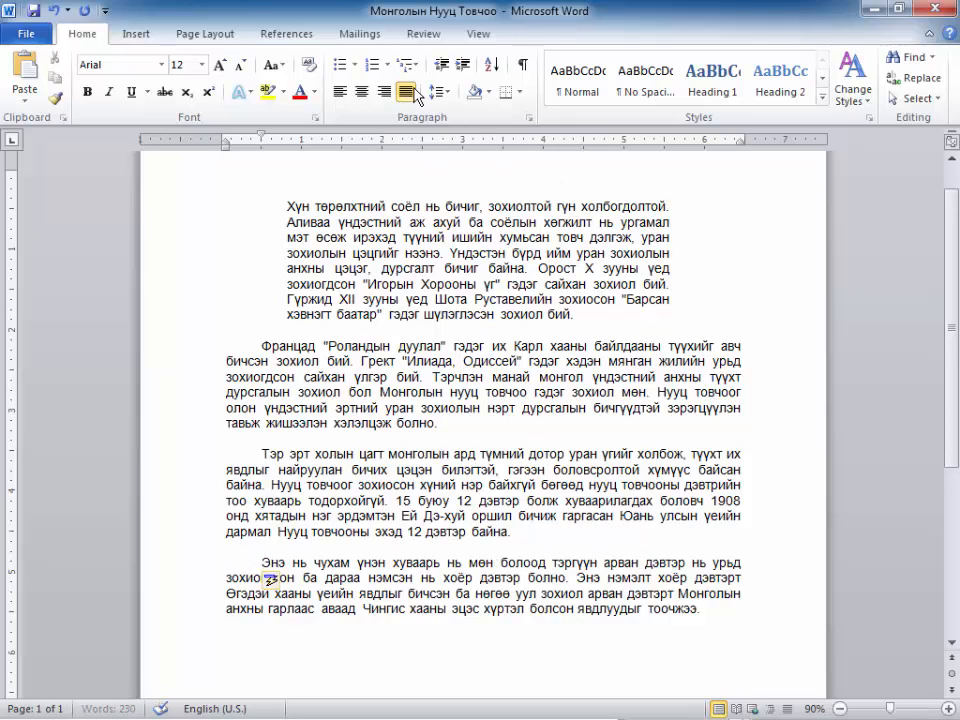